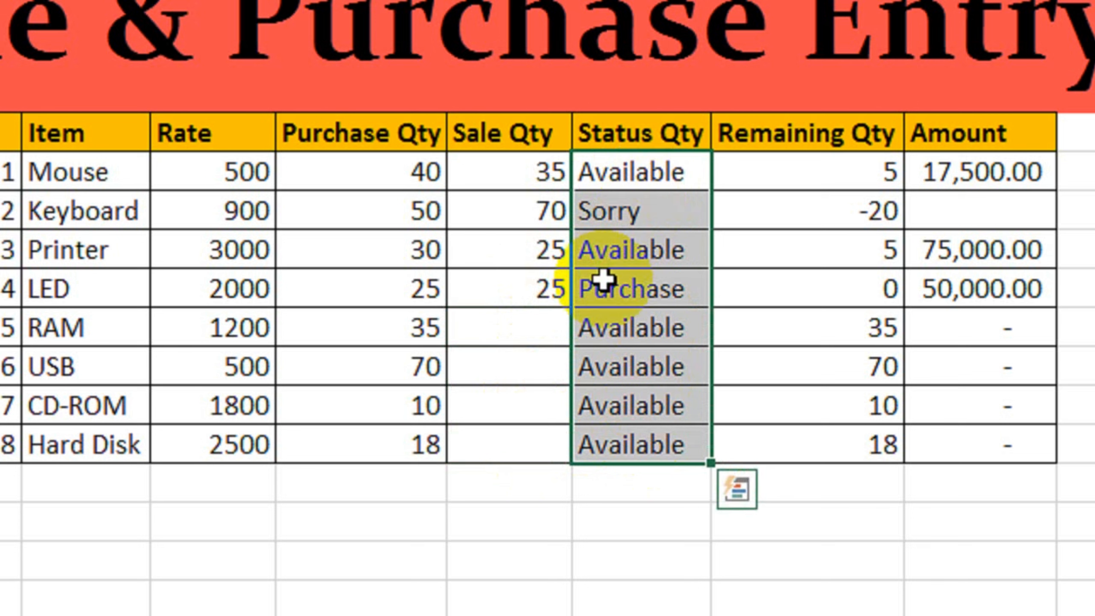
Start a formula-based conditional formatting rule for the Status Qty cells L7:L14, from Mouse to Hard Disk.
click(539, 329)
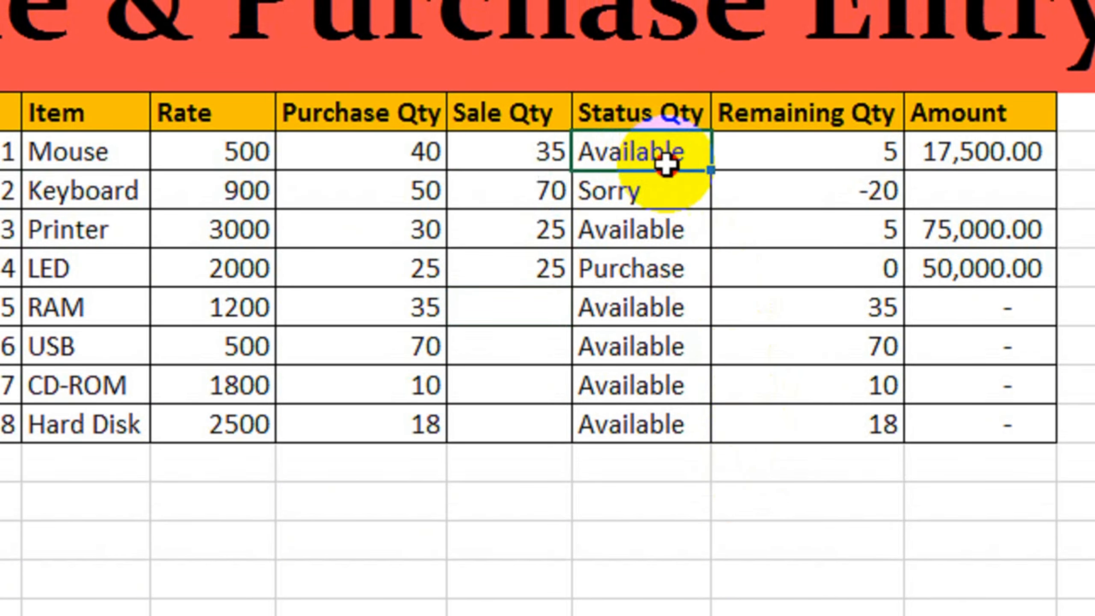
drag(666, 164, 648, 428)
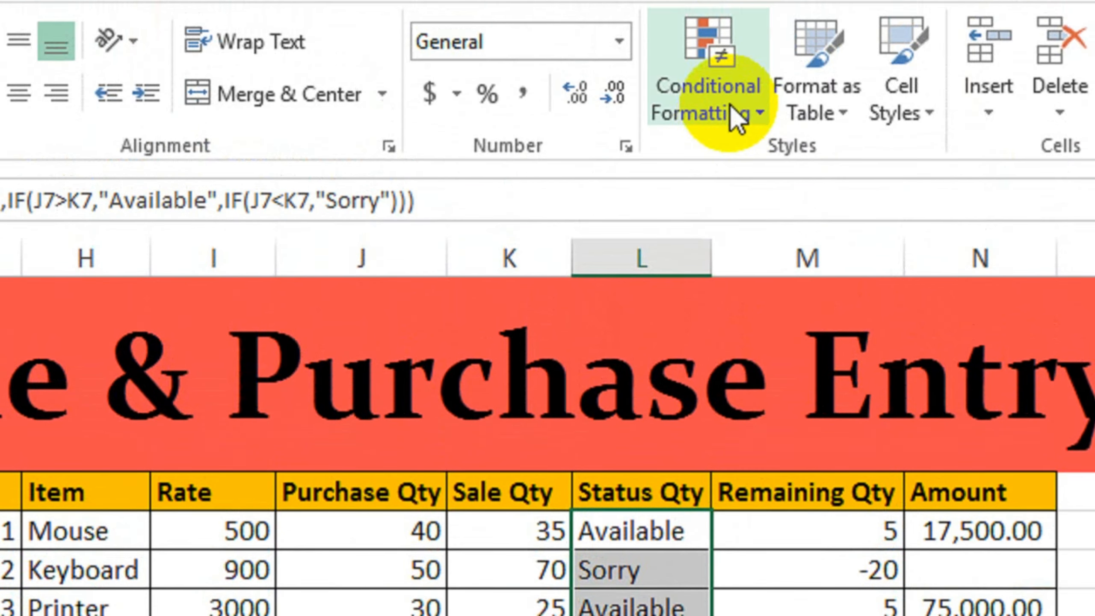
click(733, 149)
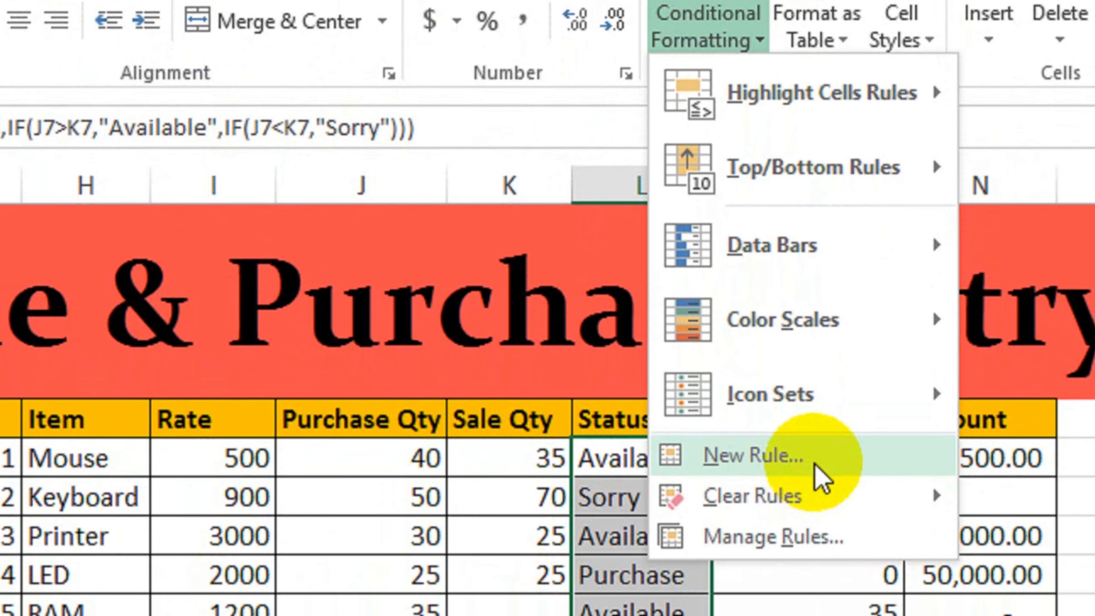
click(816, 464)
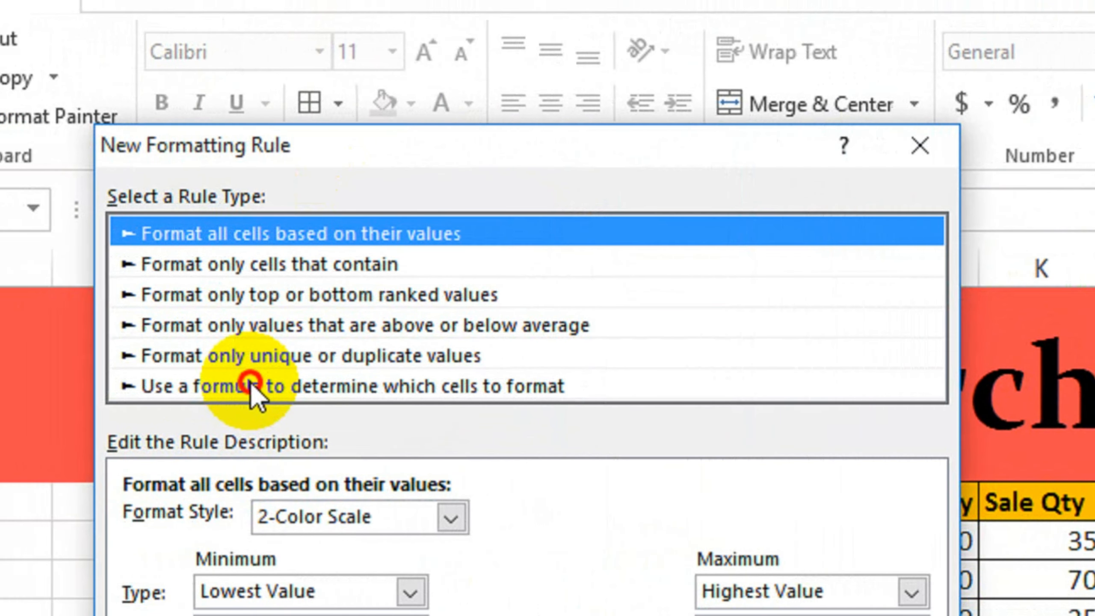
click(250, 382)
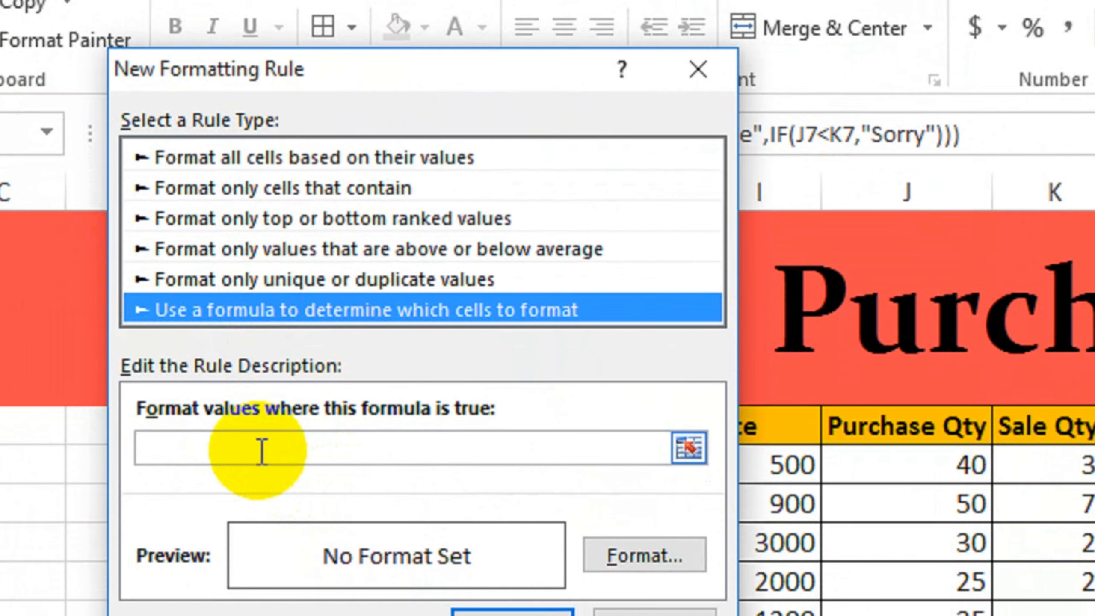
Enter the rule formula =($K7=N($K7), referring to the first Sale Qty cell with only the column locked.
click(262, 451)
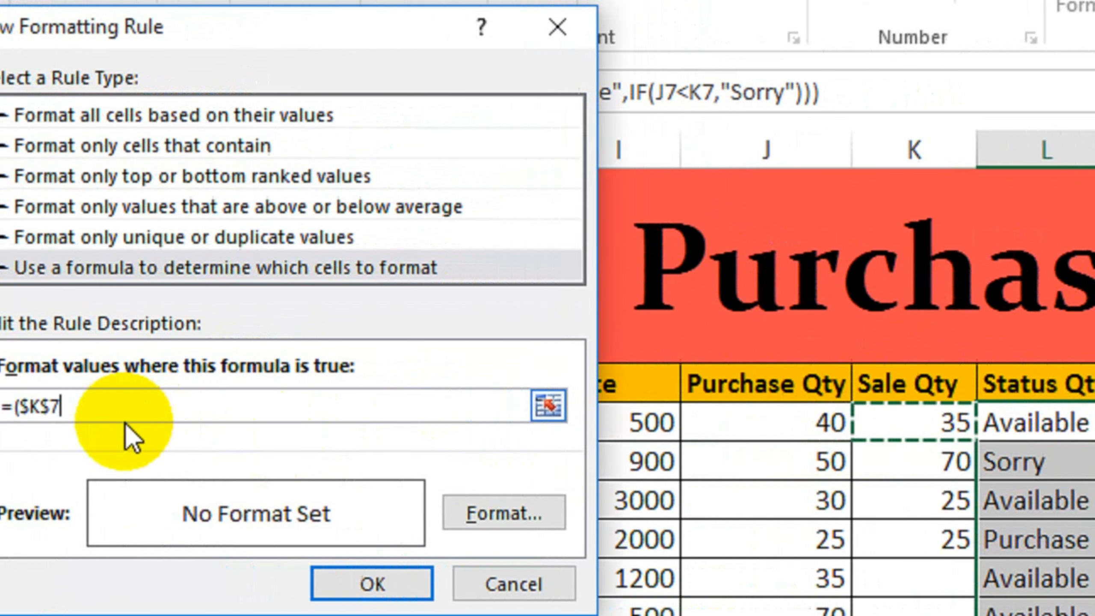
text(=)
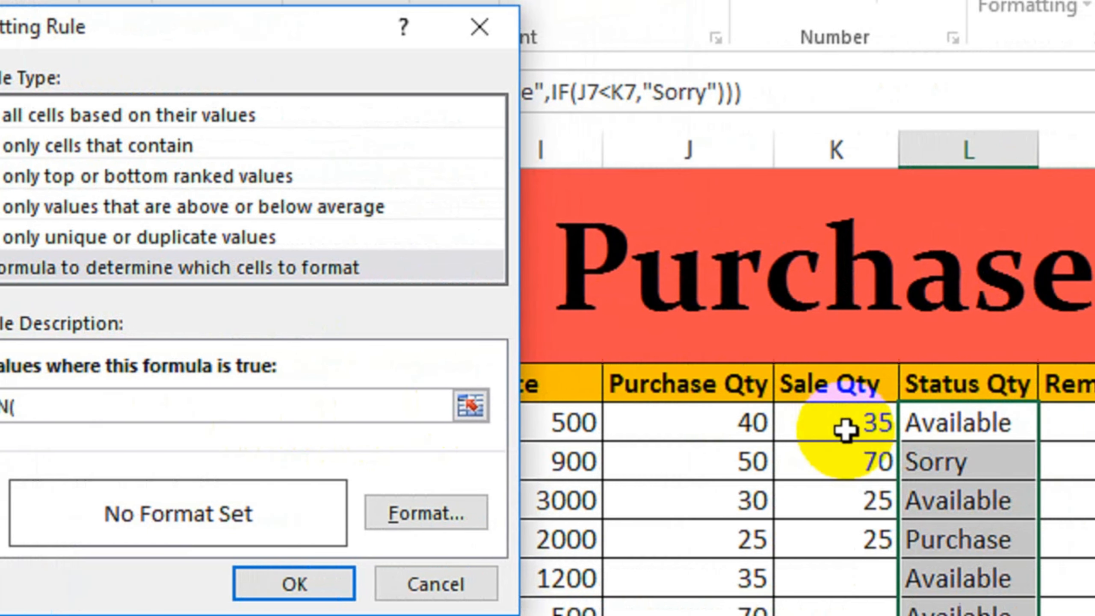
click(846, 429)
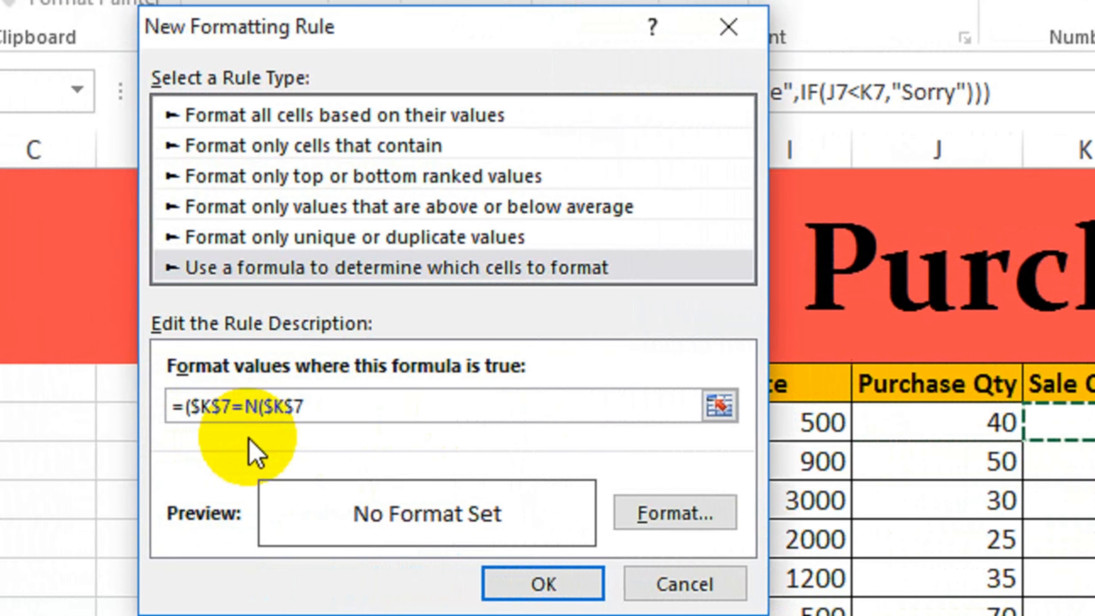
text())
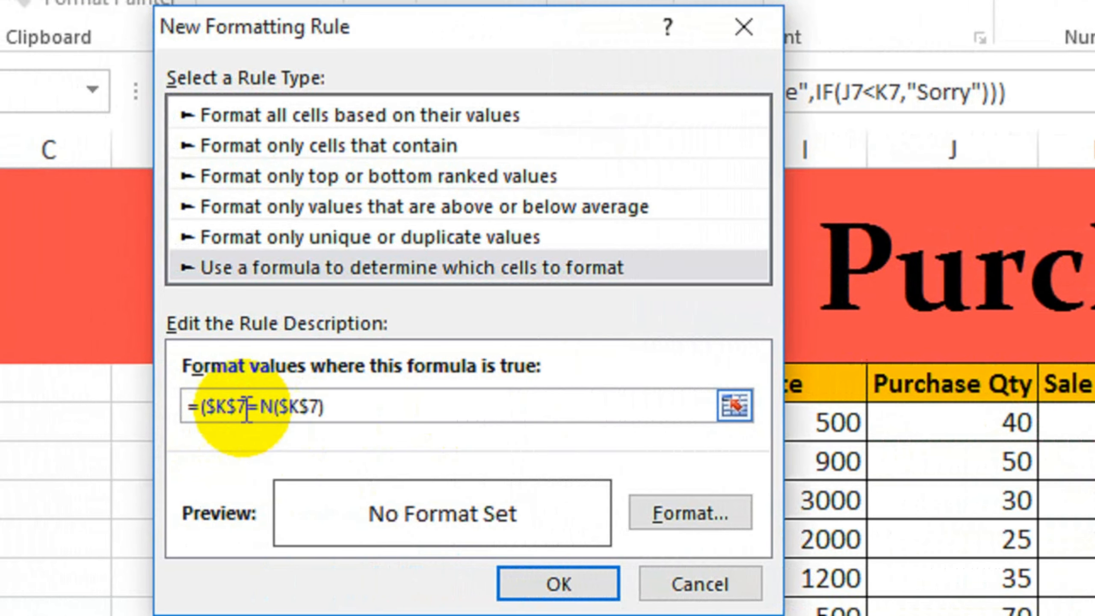
click(234, 407)
key(BackSpace)
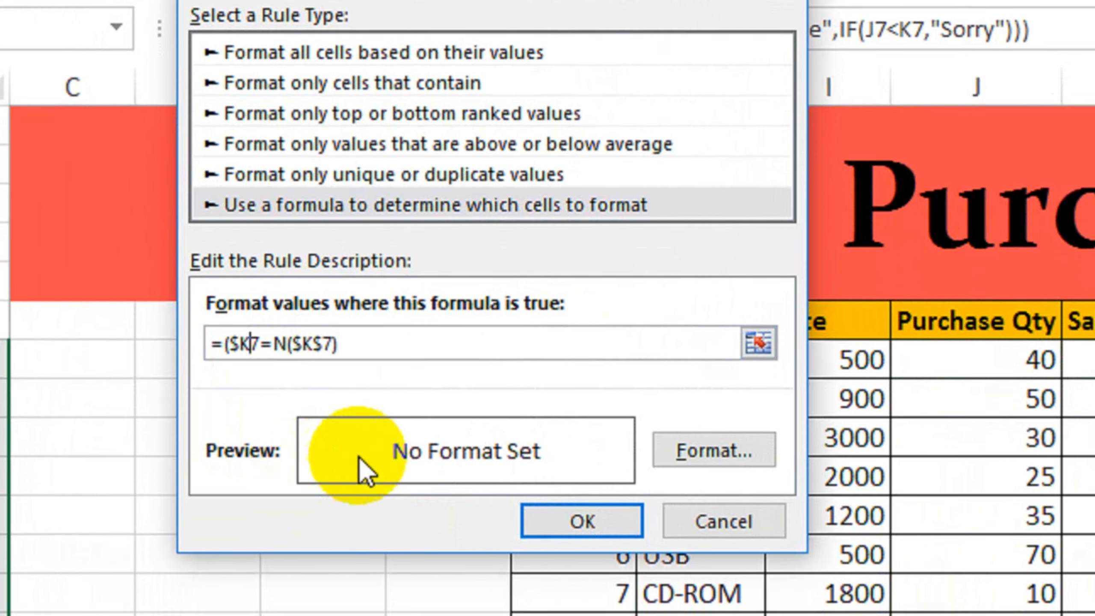
key(BackSpace)
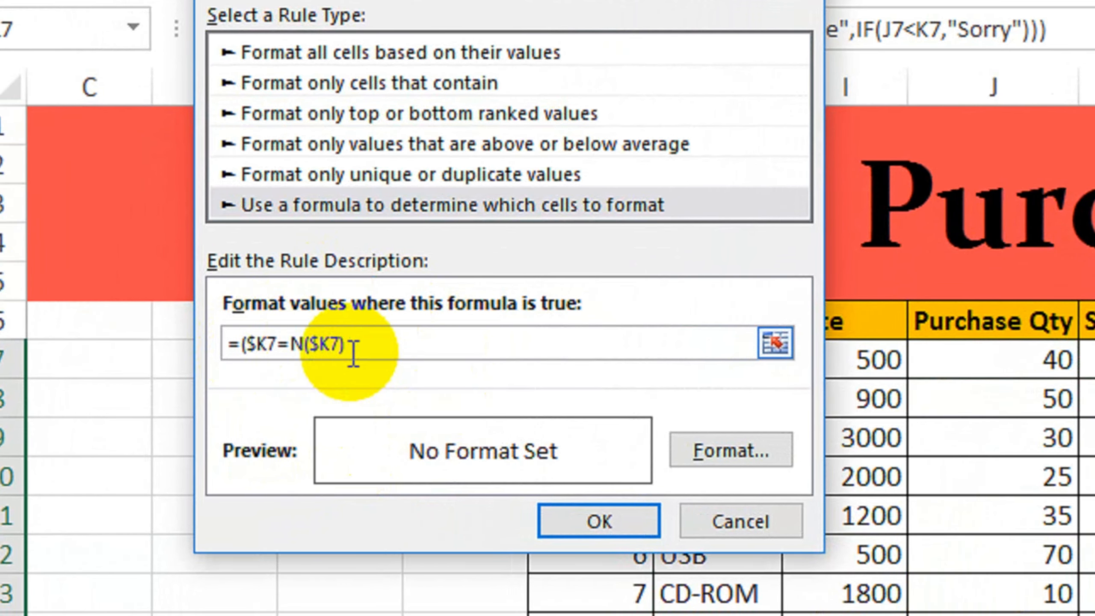
Set the rule's font color to green.
click(709, 454)
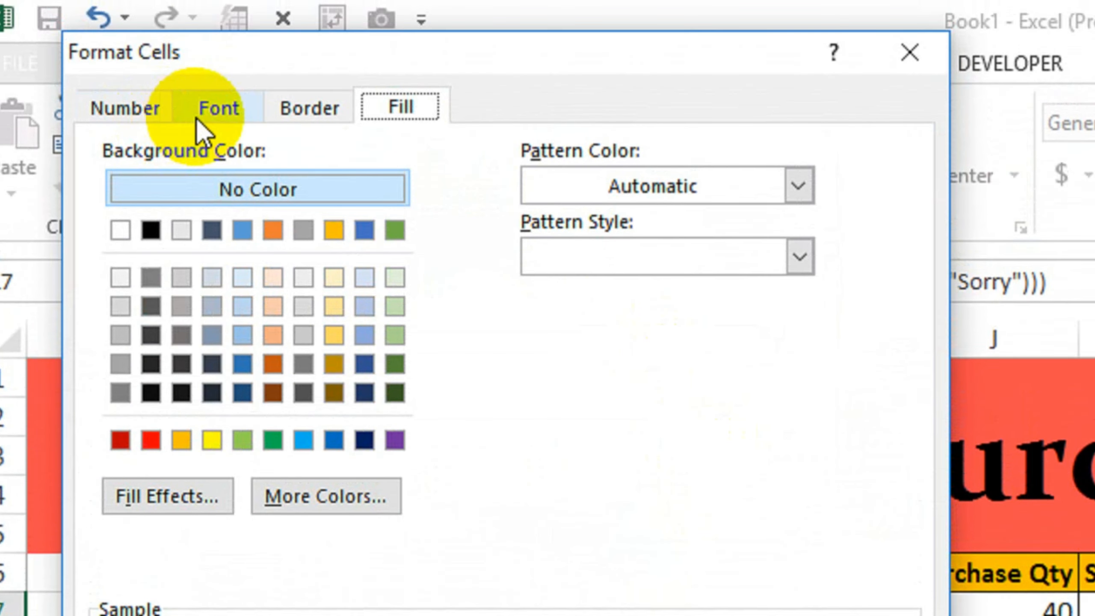
click(199, 118)
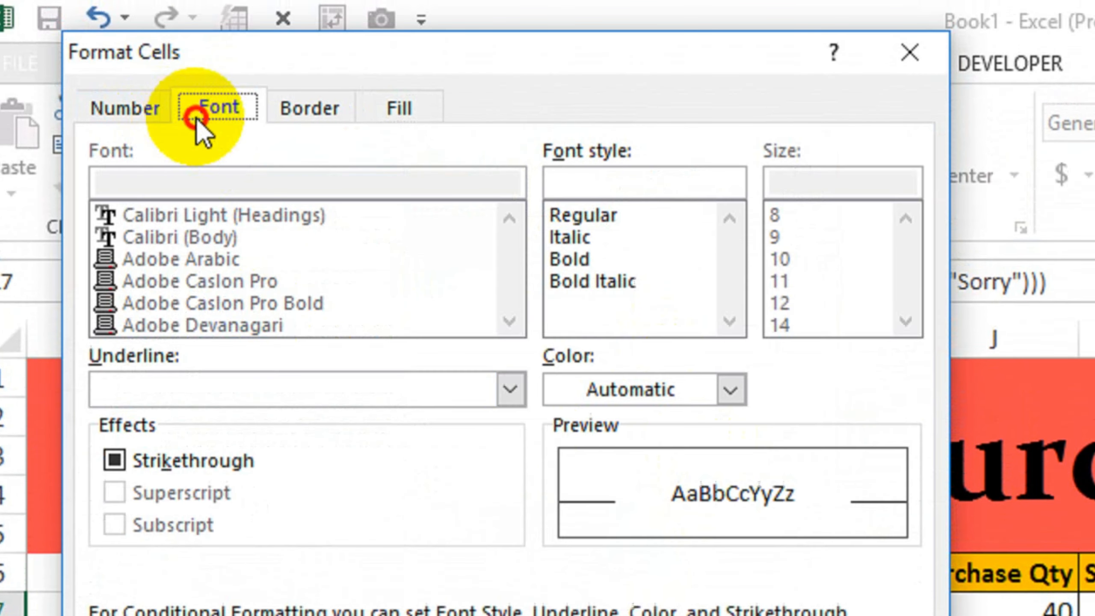
click(728, 390)
click(733, 558)
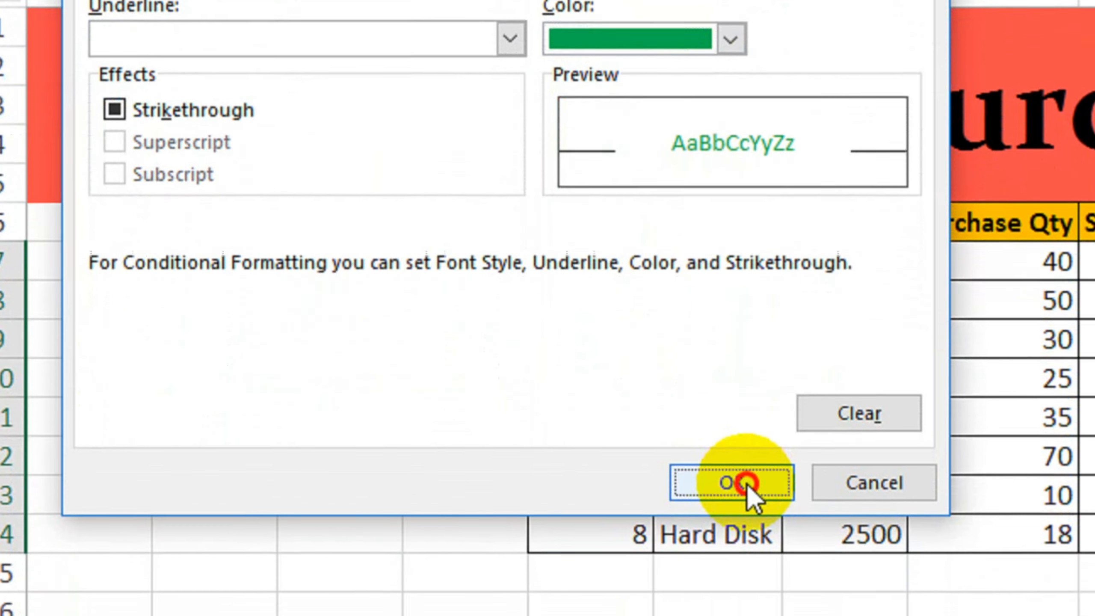
click(744, 492)
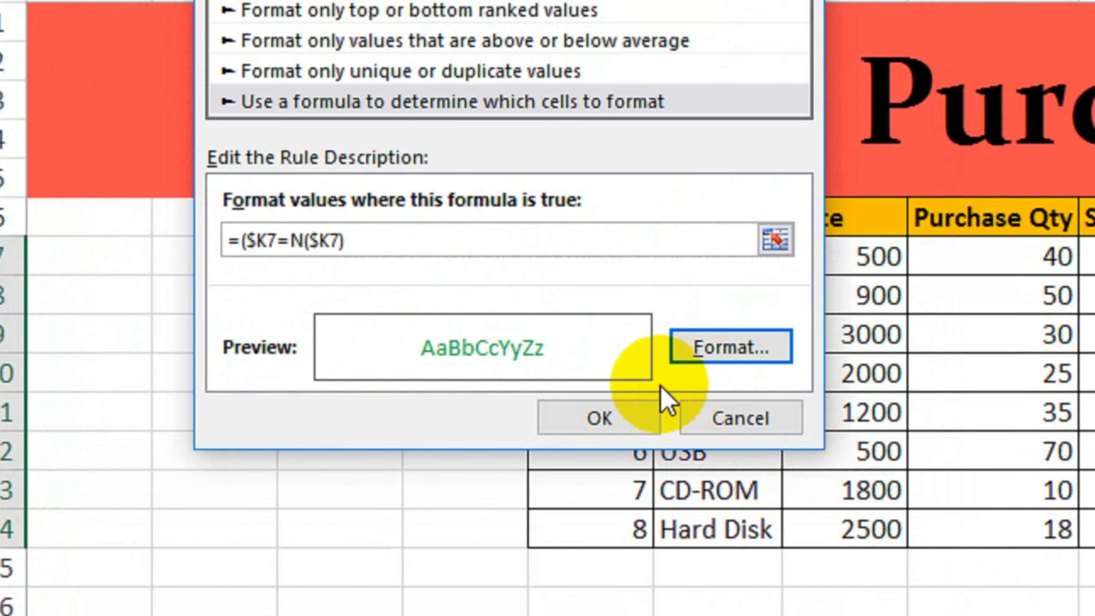
Complete the rule formula as =($K7=N($K7)) and apply the rule to the Status Qty cells.
click(628, 418)
click(924, 362)
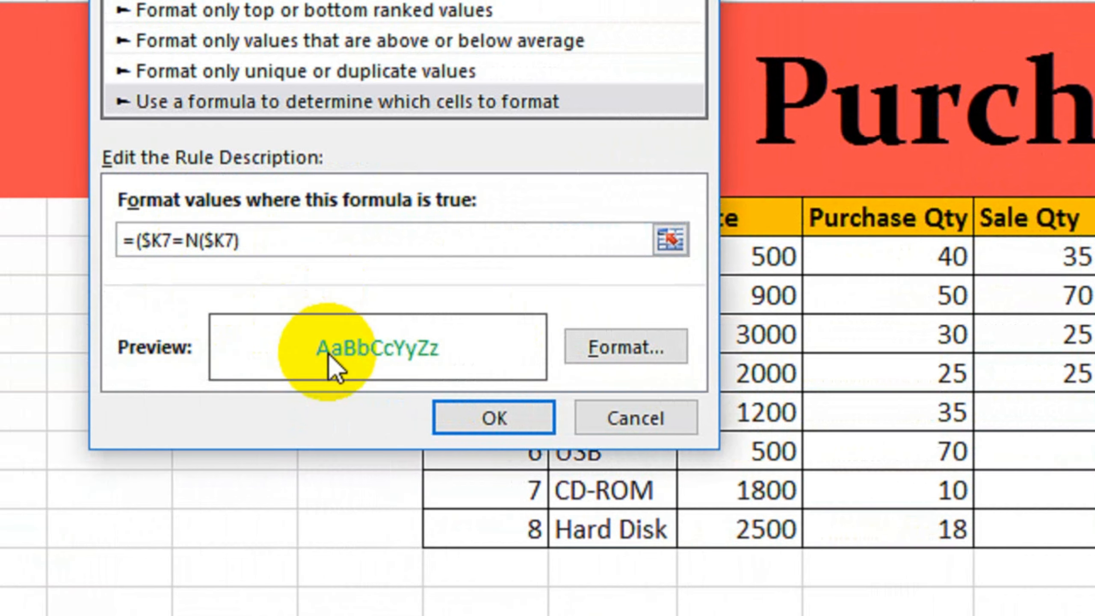
click(259, 247)
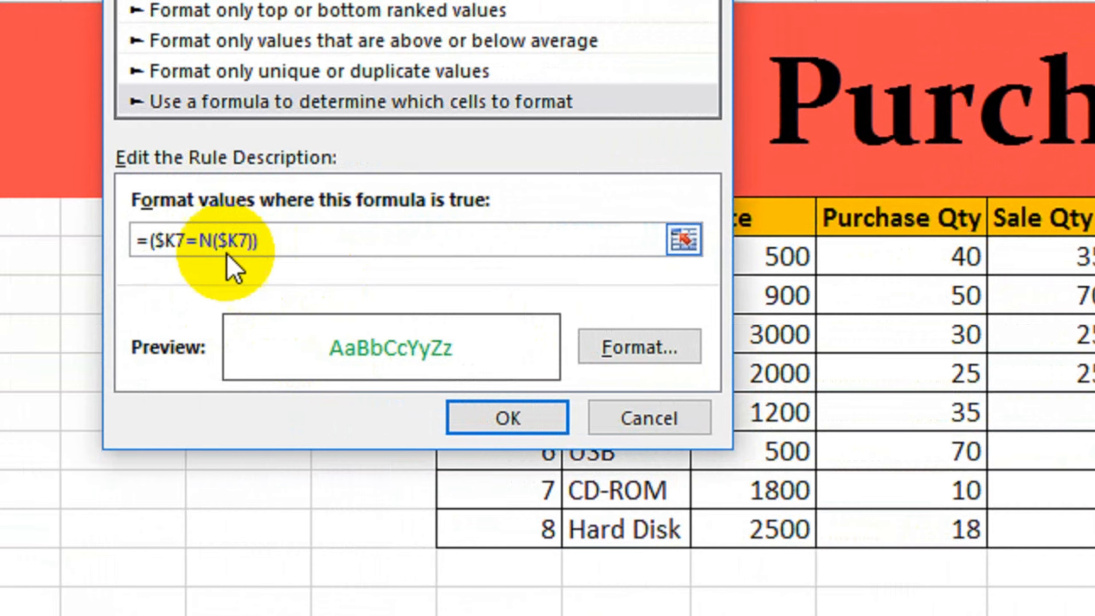
click(522, 416)
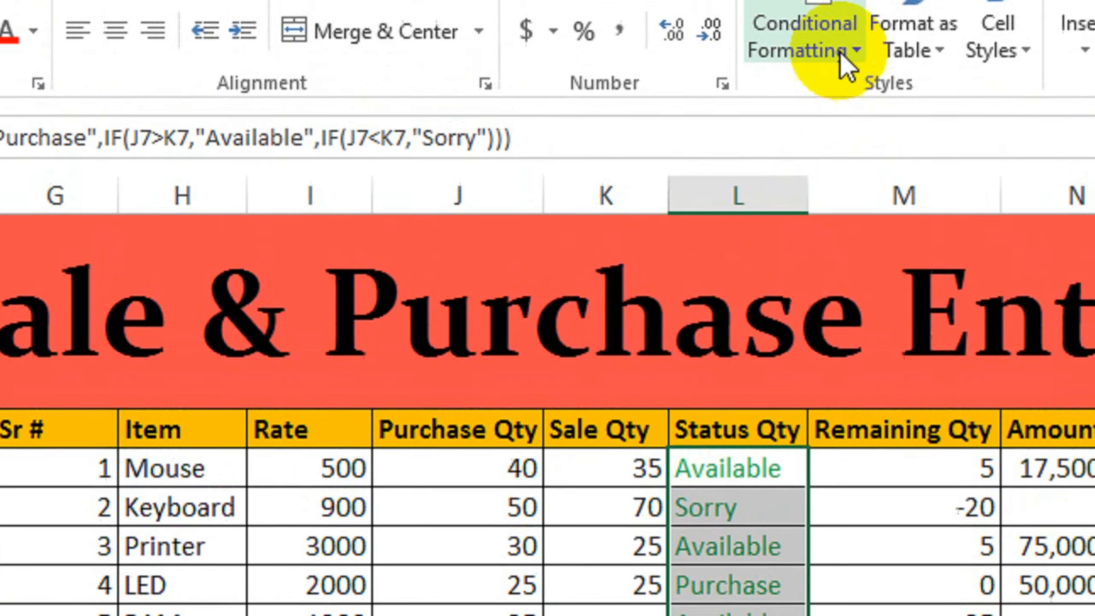
Start a second formula-based conditional formatting rule for the same Status Qty cells.
click(845, 61)
click(843, 519)
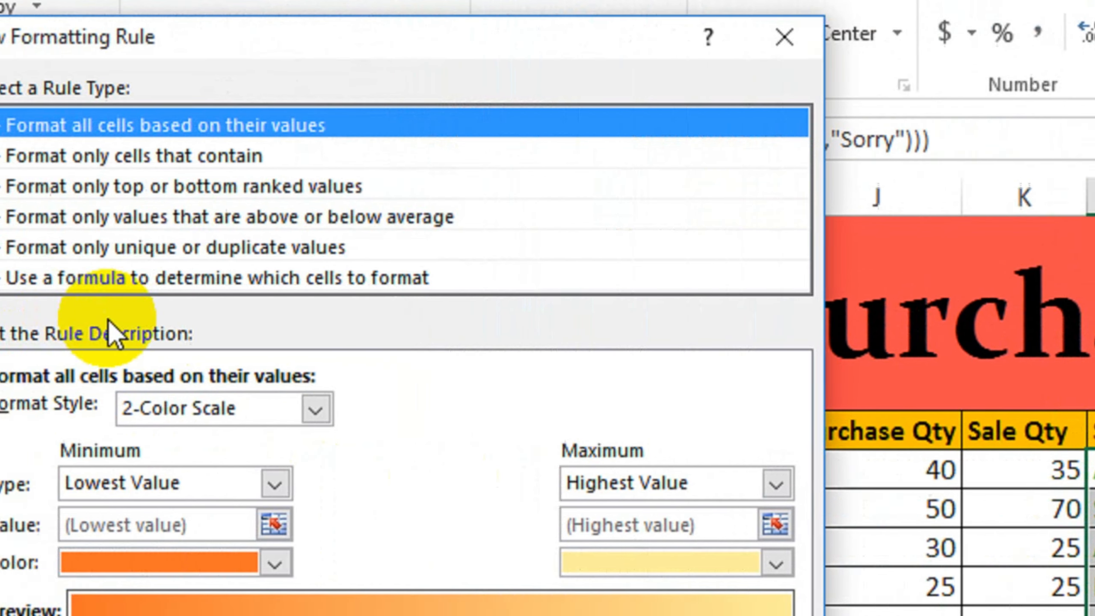
click(213, 283)
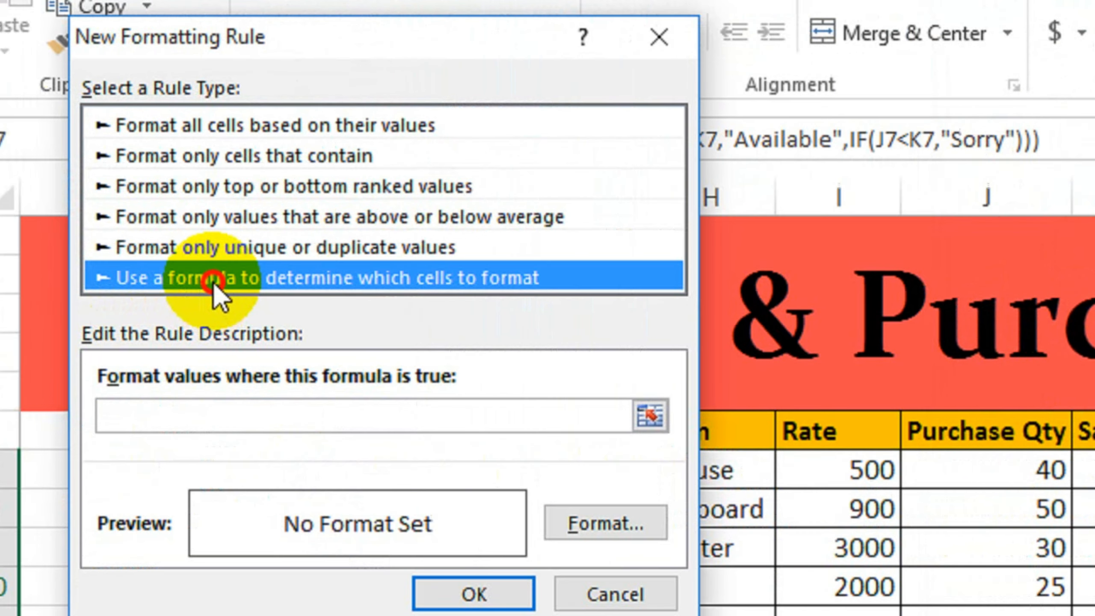
Enter =$K7=T($K7)) as the second rule's formula, with only the column of the Sale Qty reference locked.
click(166, 413)
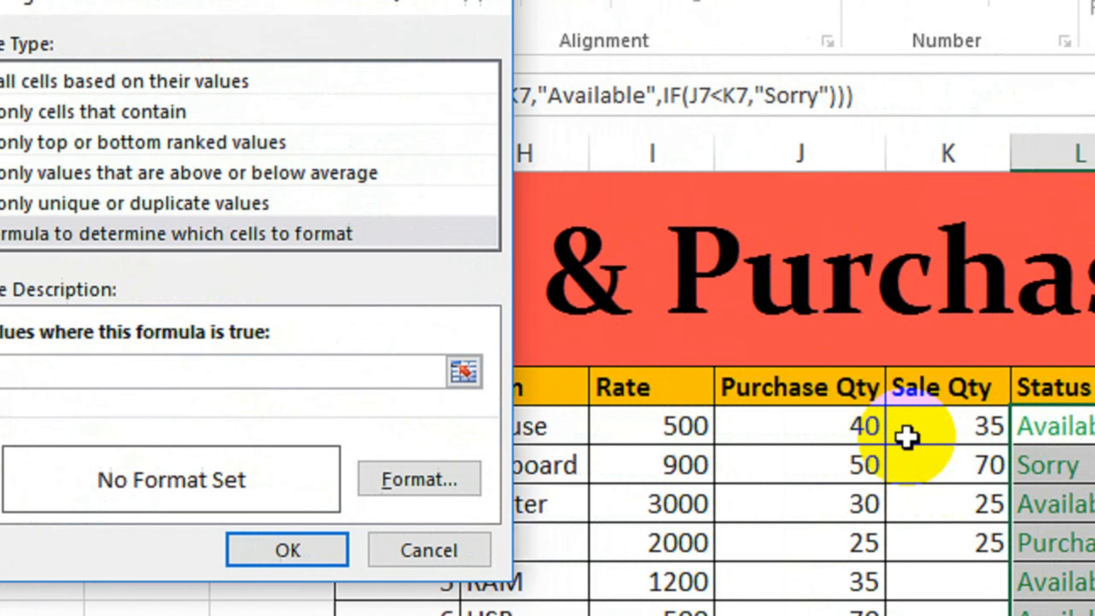
click(907, 439)
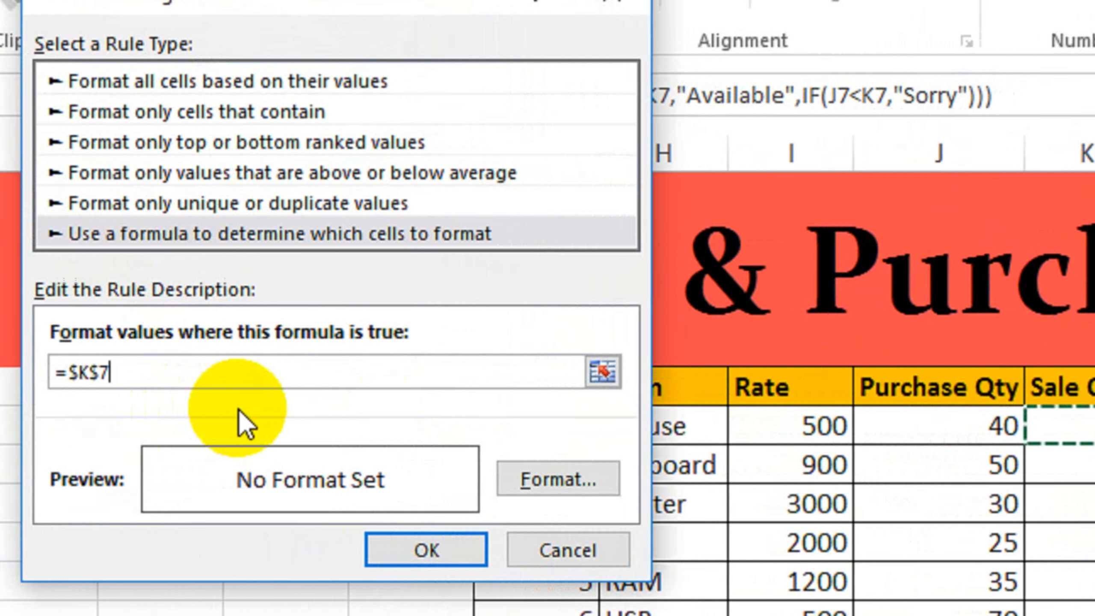
text(=)
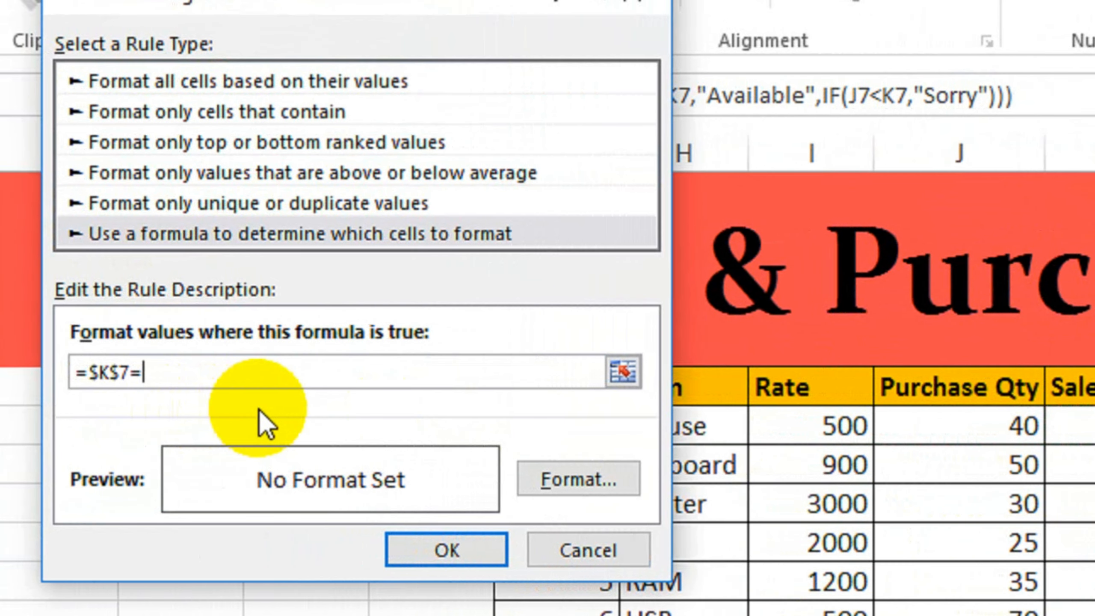
text(T()
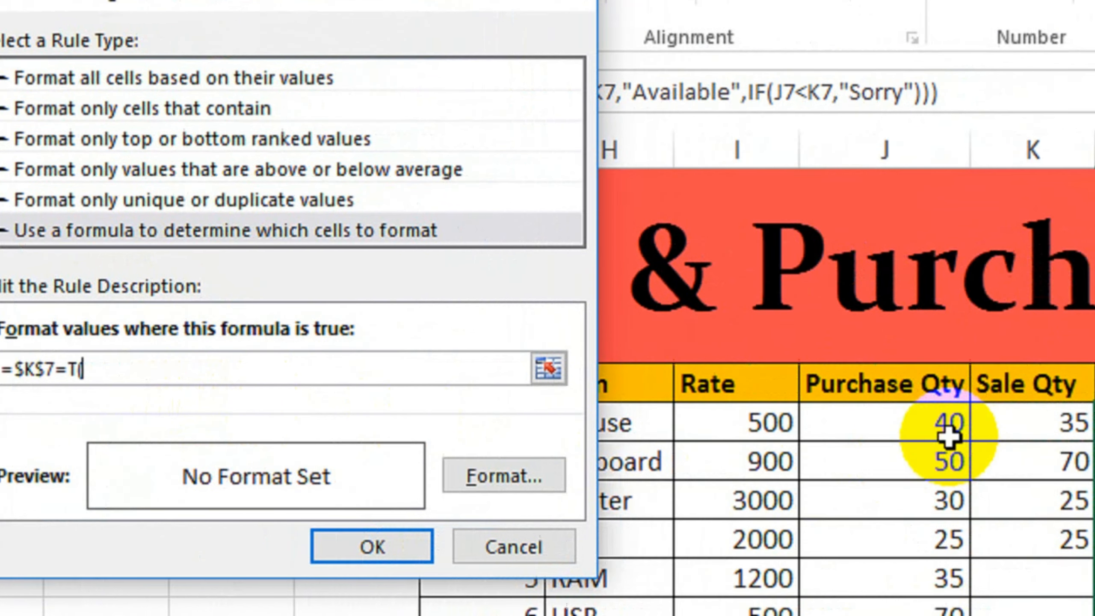
click(1009, 423)
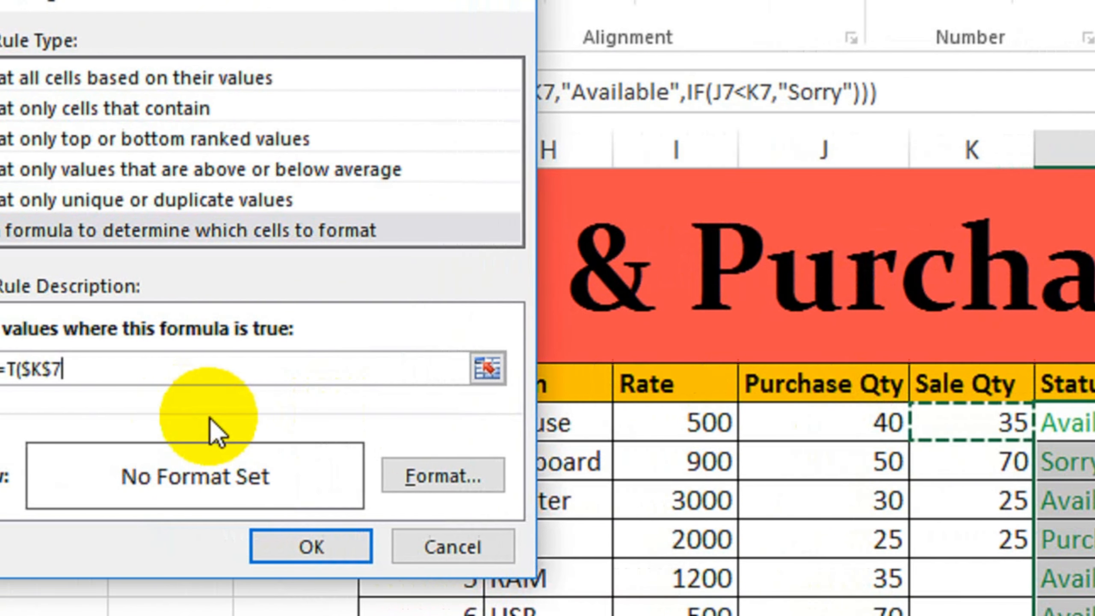
text()))
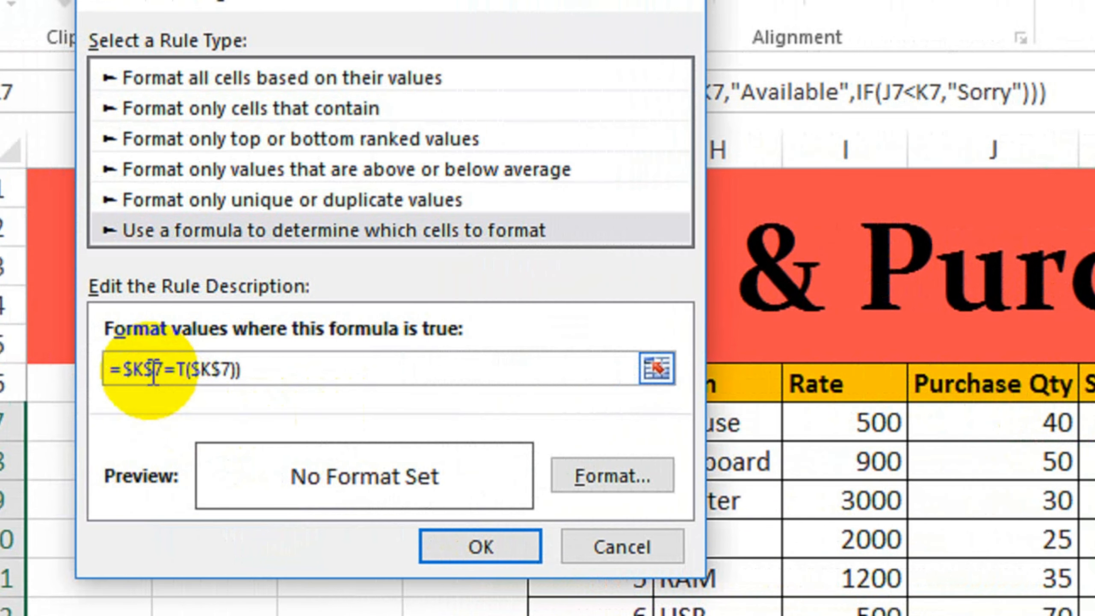
click(153, 371)
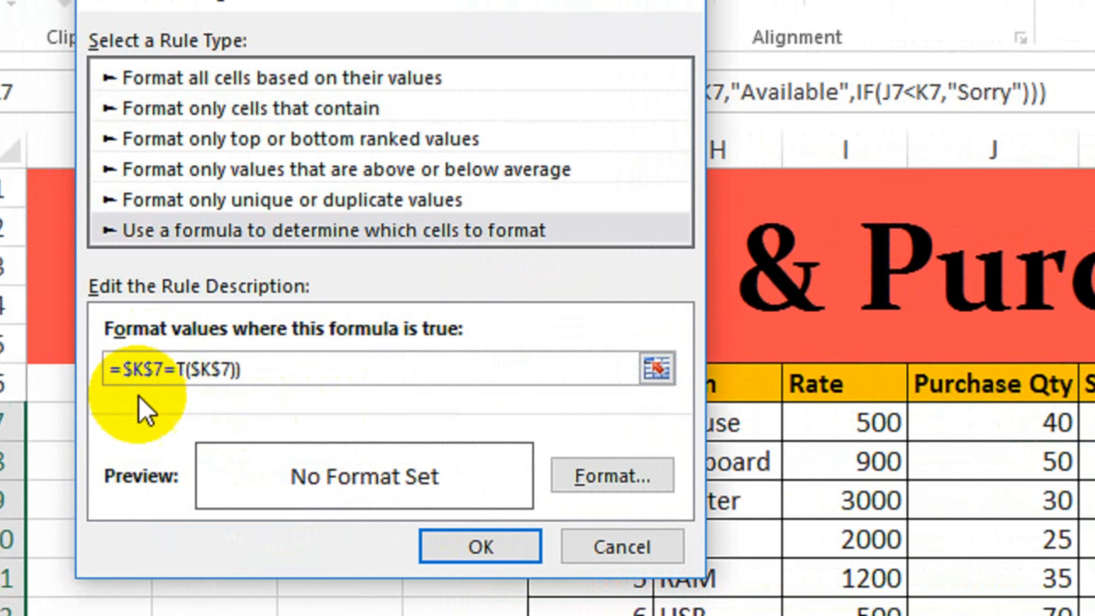
key(BackSpace)
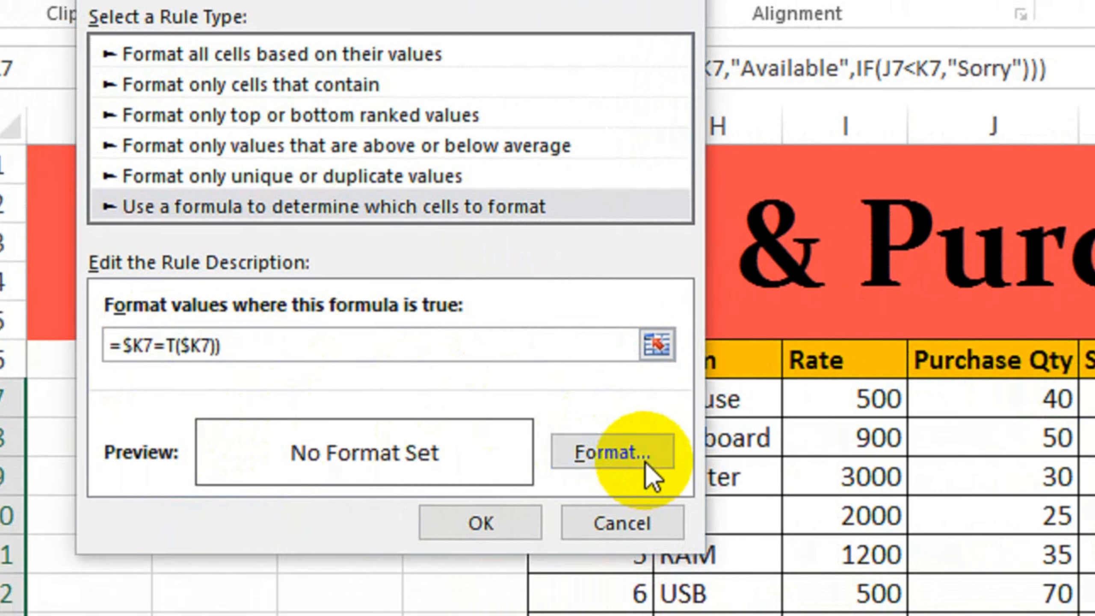
Set the second rule's font color to white.
click(643, 466)
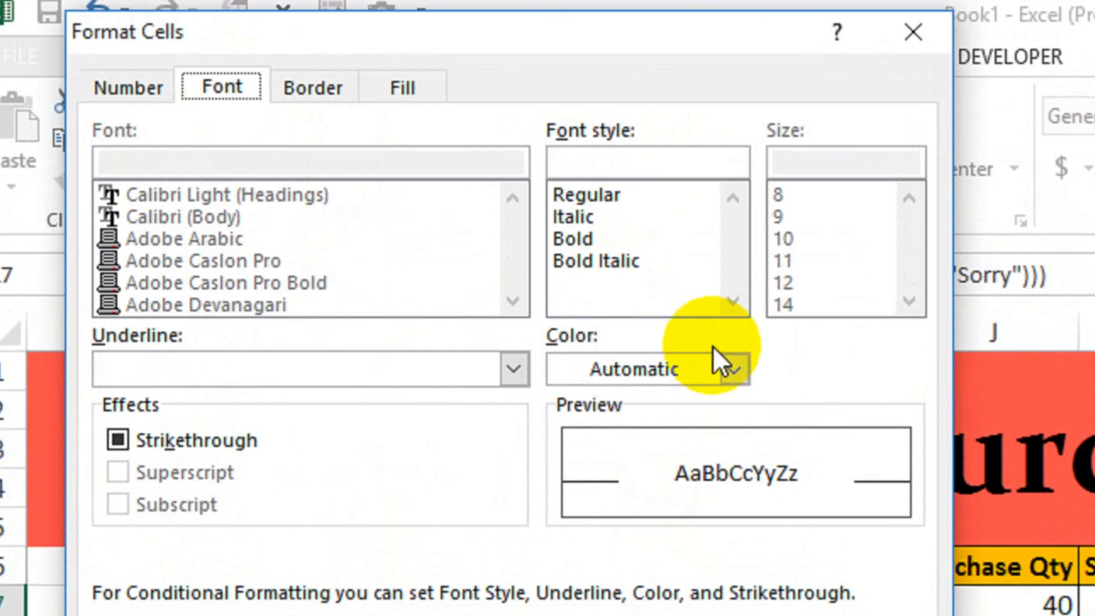
click(716, 164)
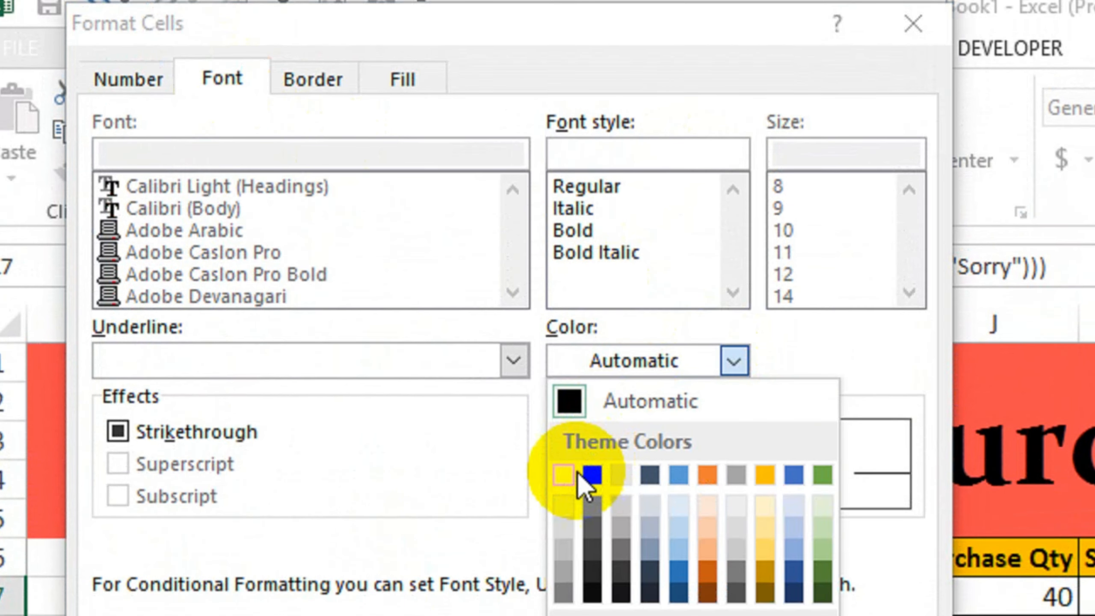
click(568, 481)
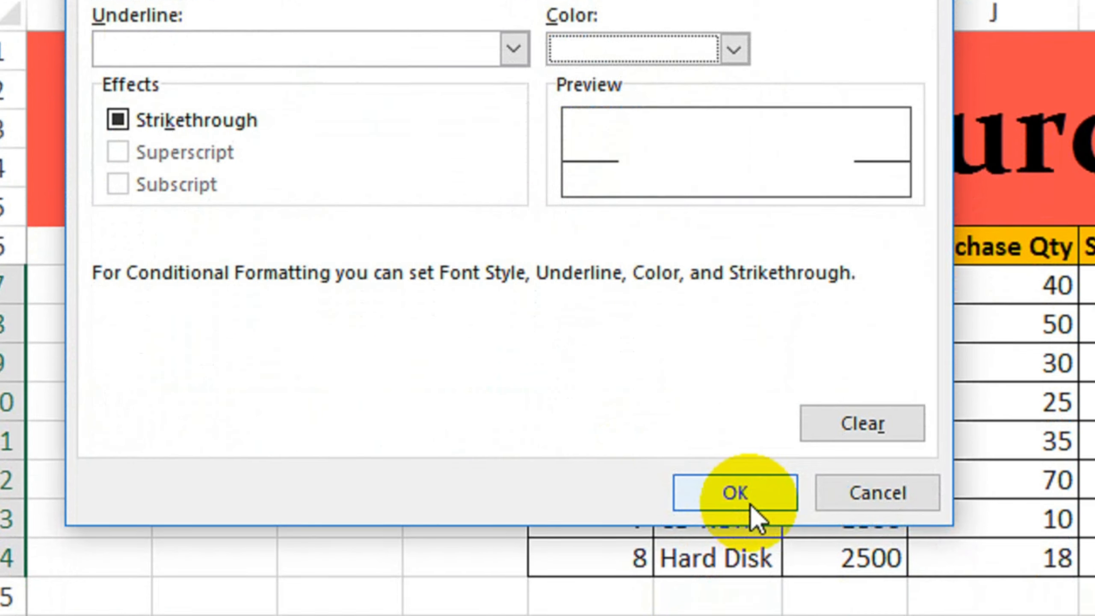
click(751, 509)
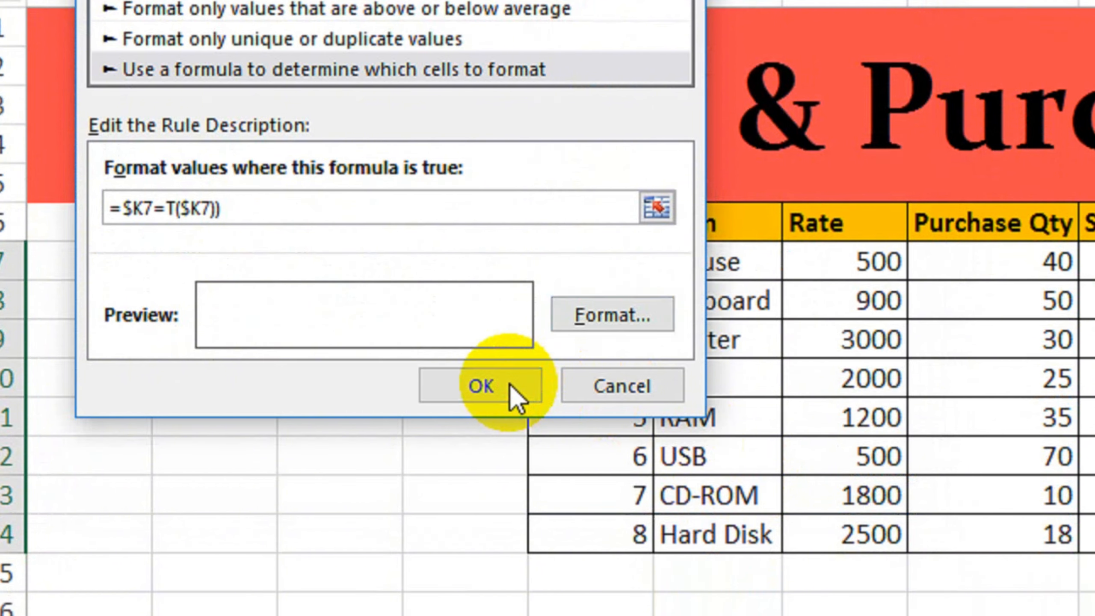
Correct the second rule's formula to =$K7=T($K7) by removing the extra closing parenthesis, and apply the rule to the Status Qty cells.
click(510, 384)
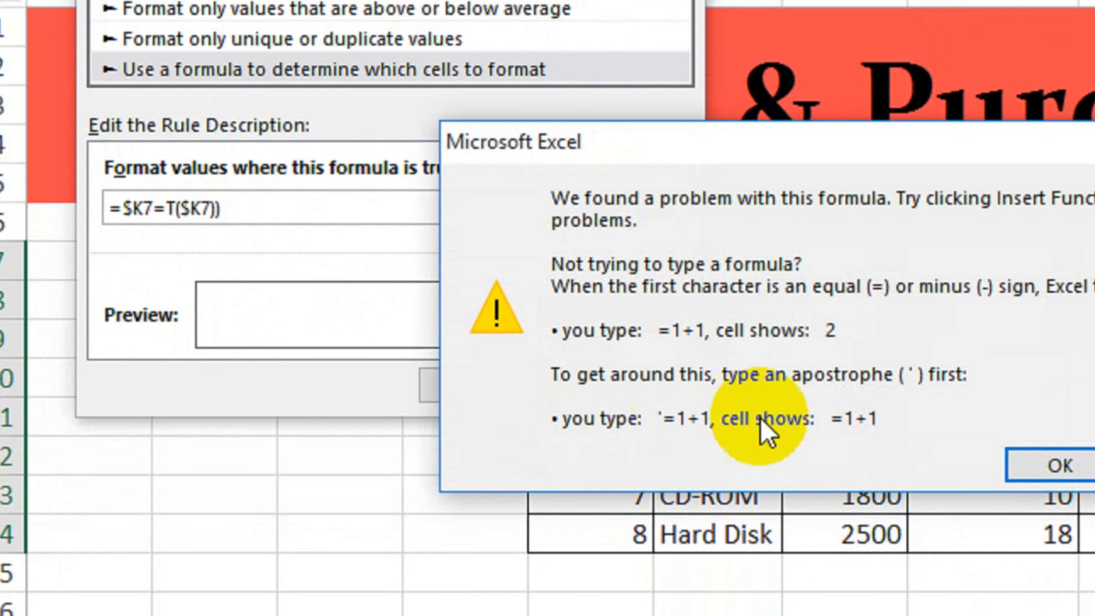
click(1056, 462)
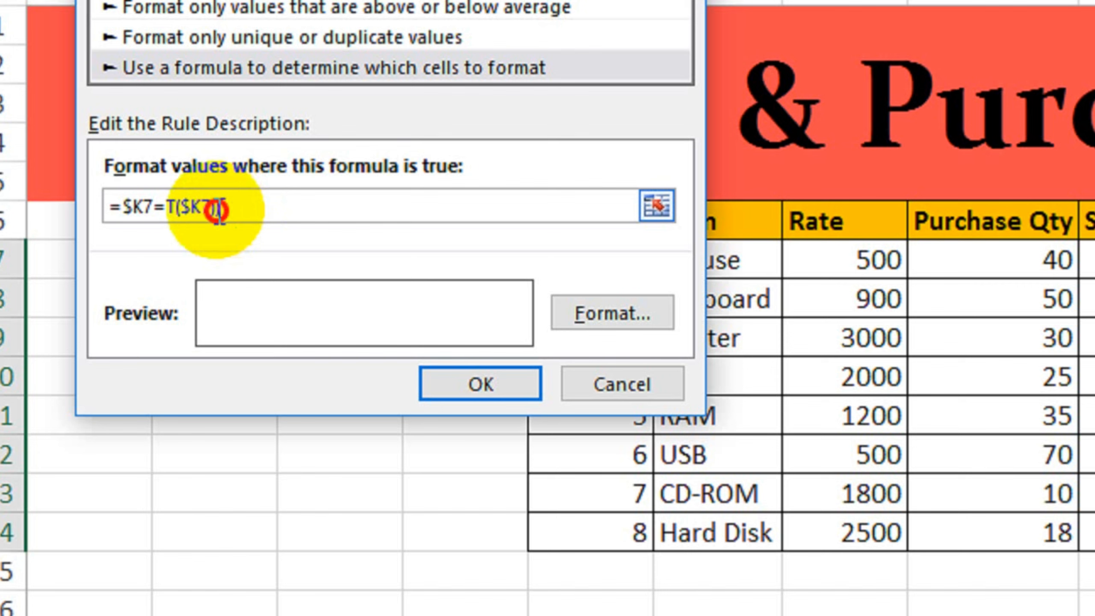
click(219, 210)
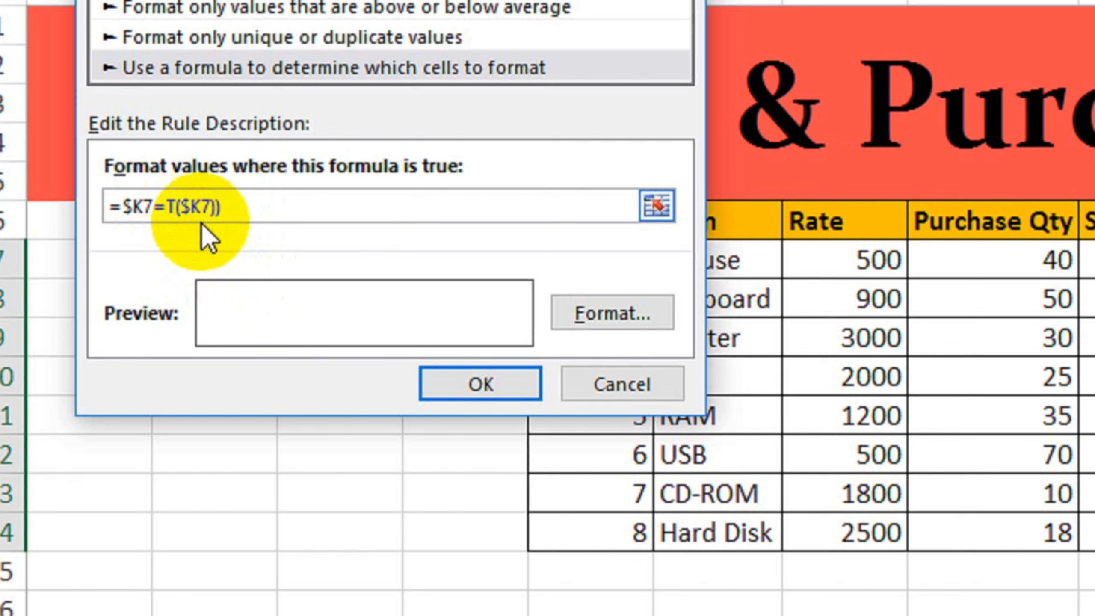
text())
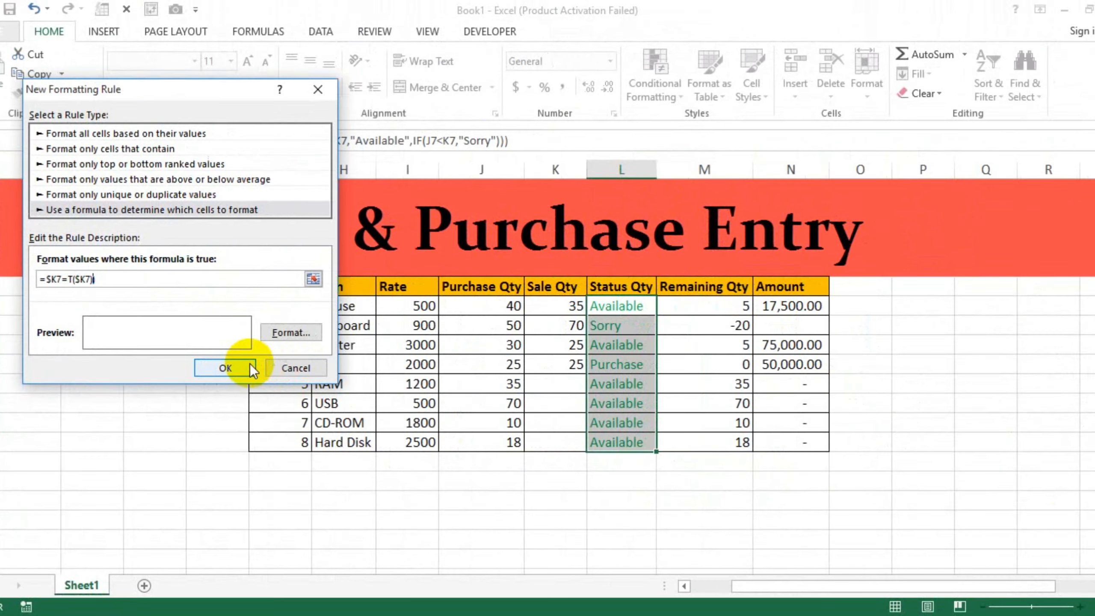
click(481, 367)
click(539, 410)
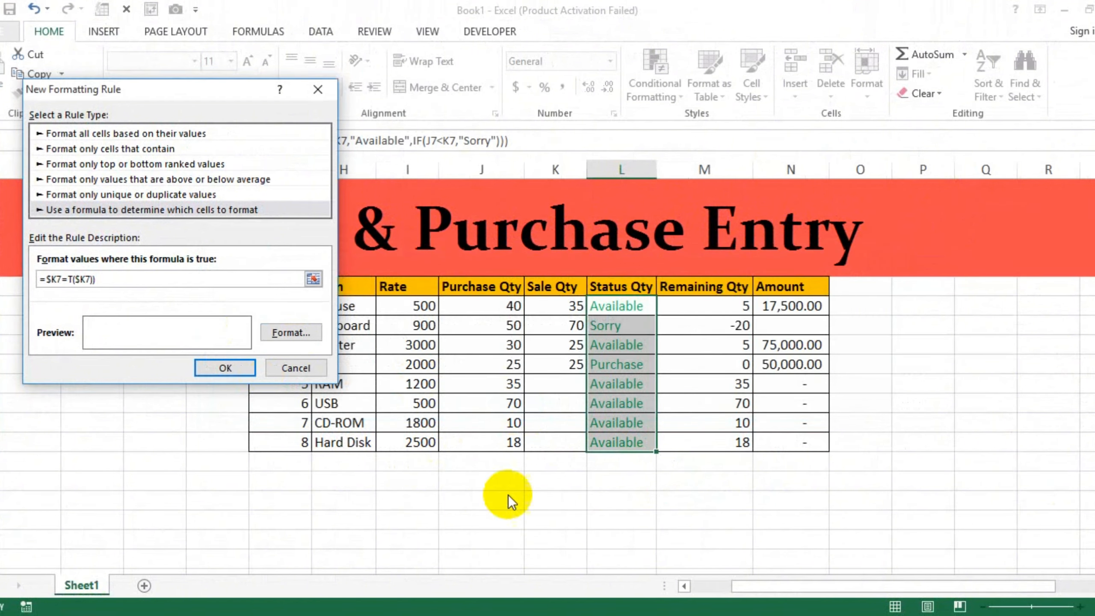
click(131, 283)
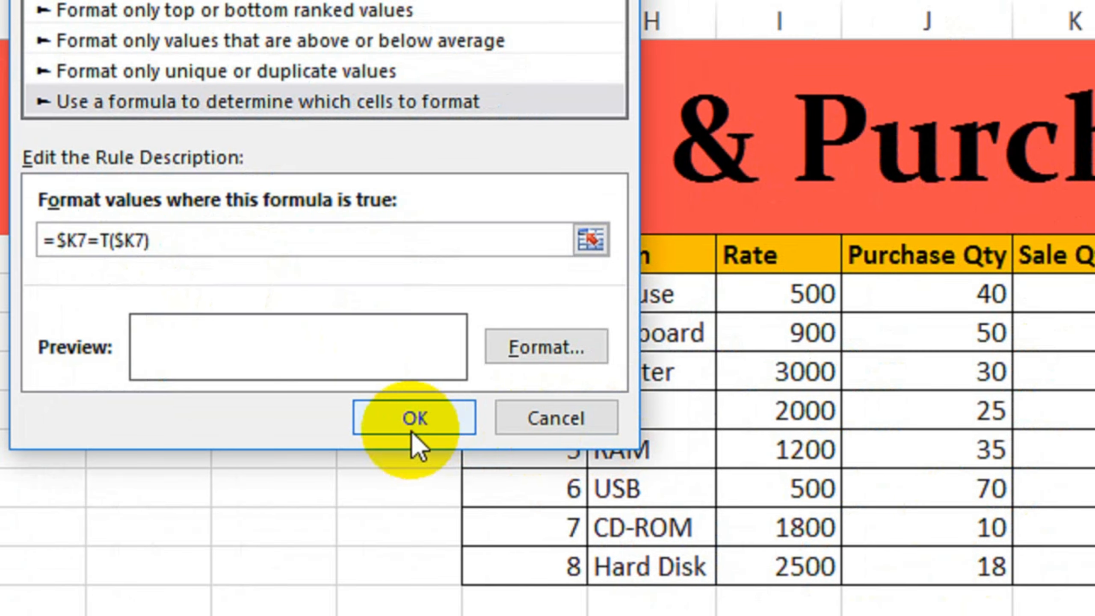
click(481, 465)
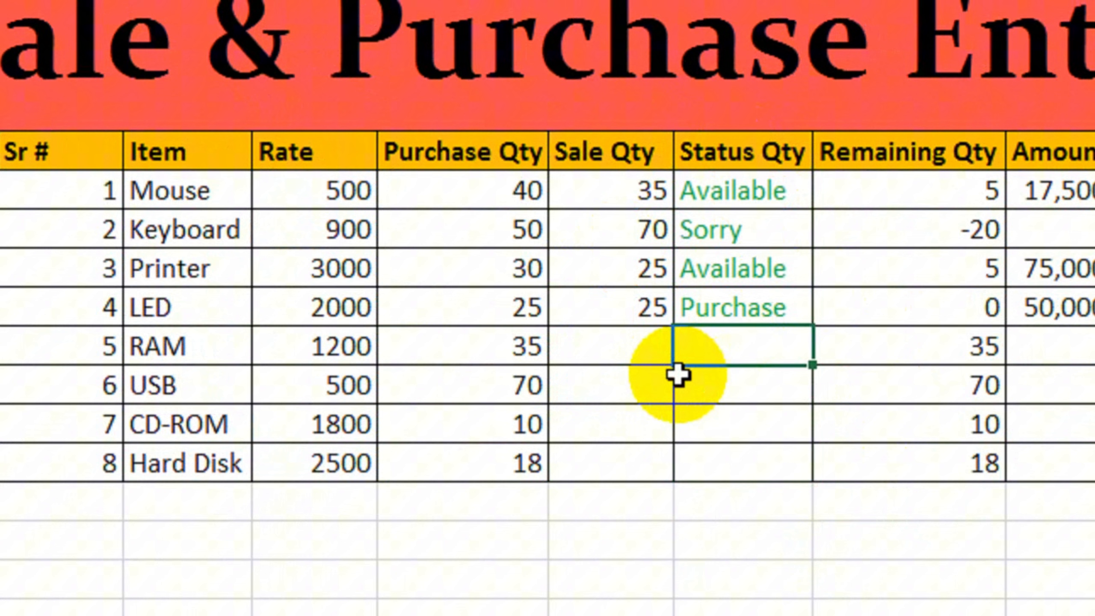
Enter a Sale Qty of 20 for the RAM row to test the Status Qty formatting.
drag(745, 208, 733, 330)
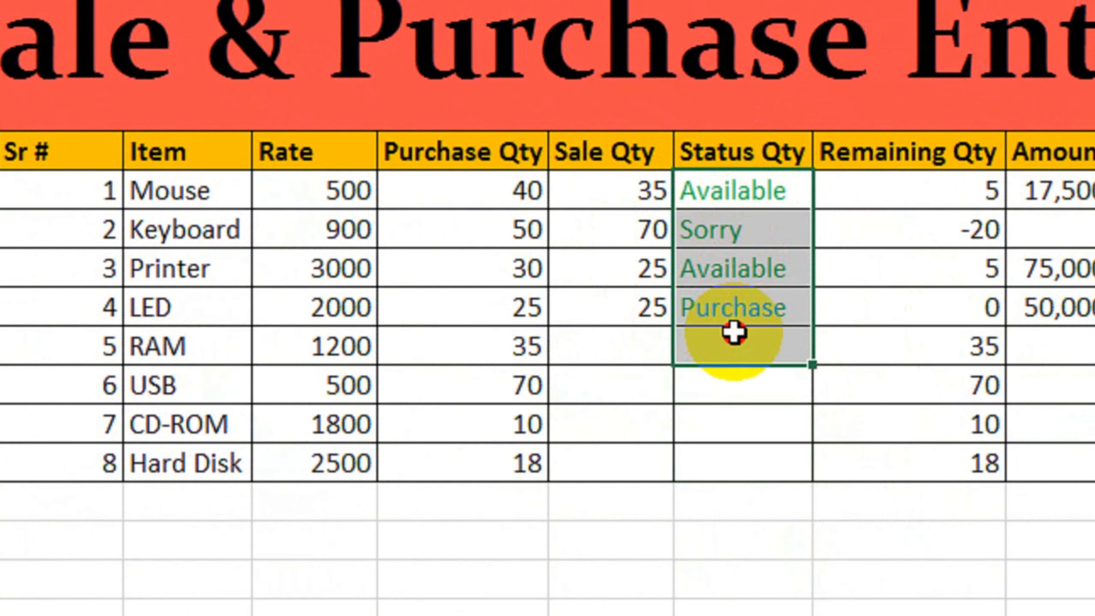
click(625, 350)
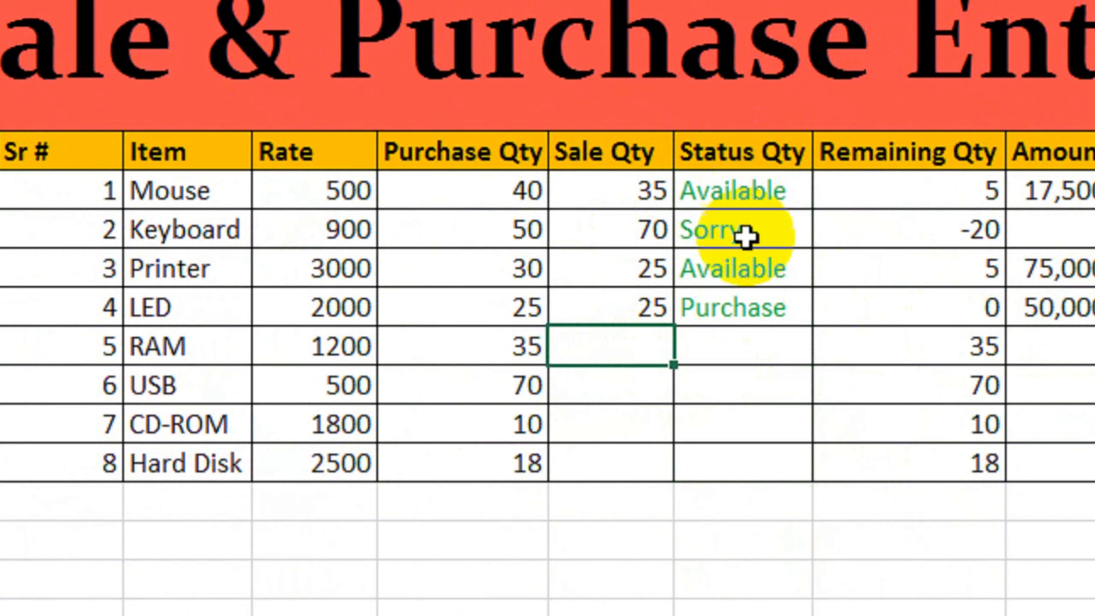
click(524, 346)
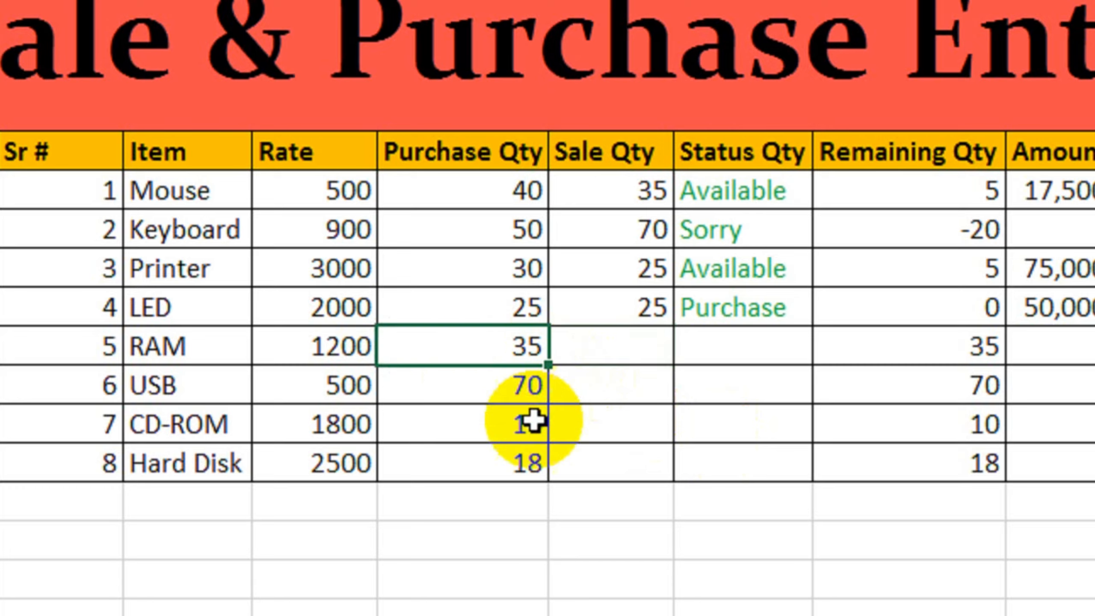
key(Right)
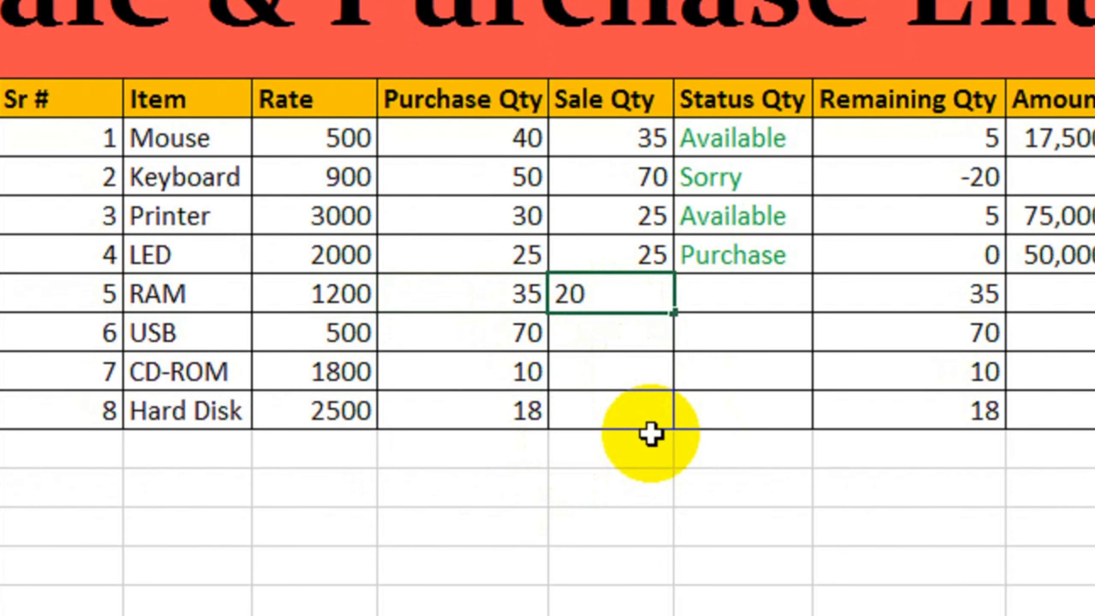
key(Return)
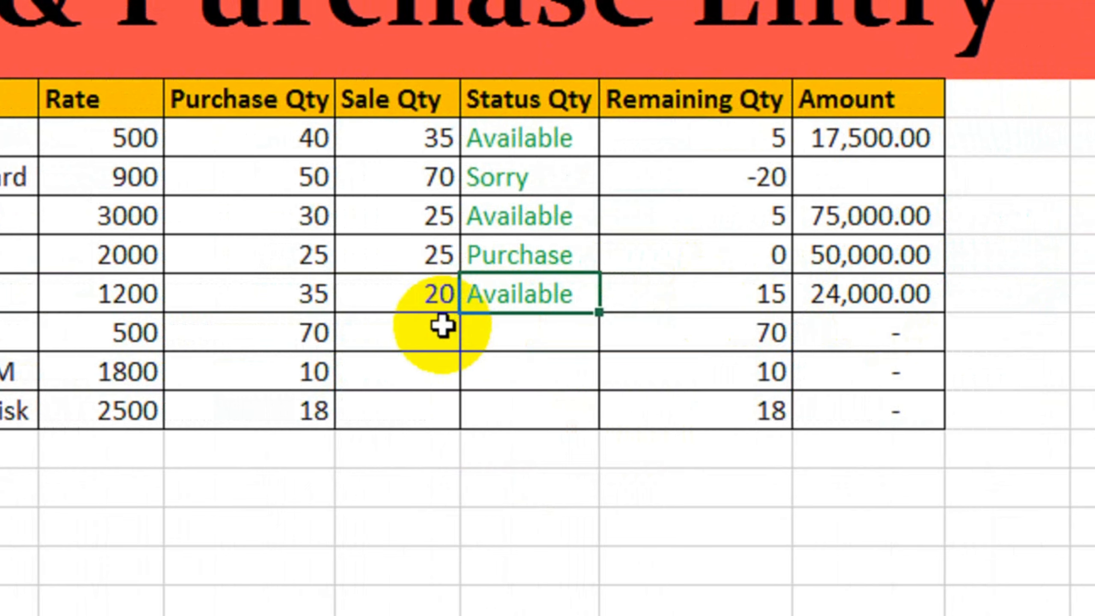
Enter Sale Qty values of 70 for USB and 12 for CD-ROM, checking the Status Qty cell of each row.
click(451, 328)
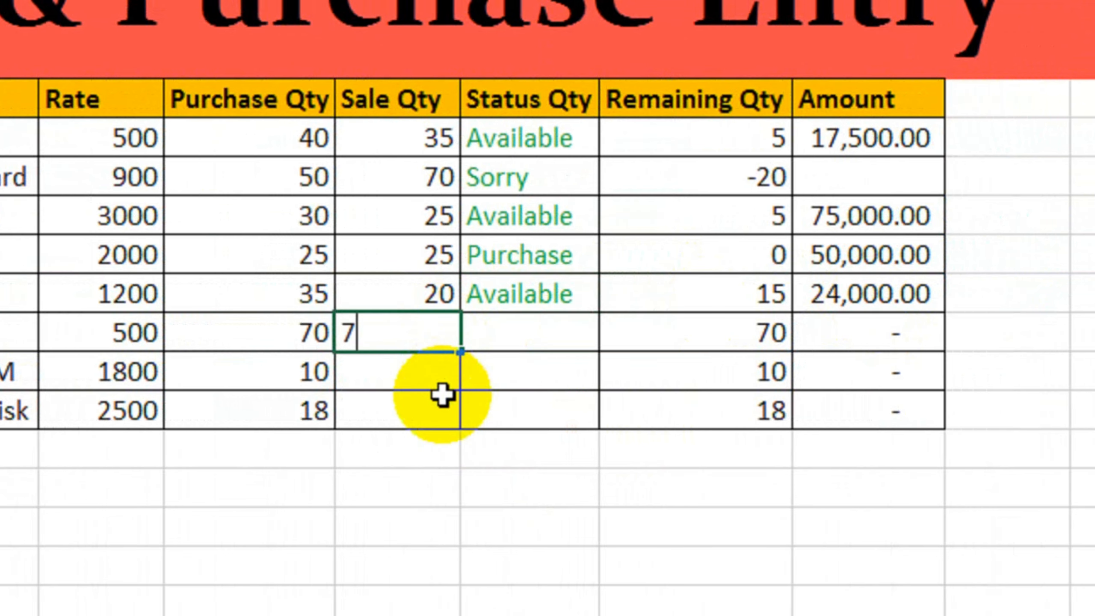
key(Return)
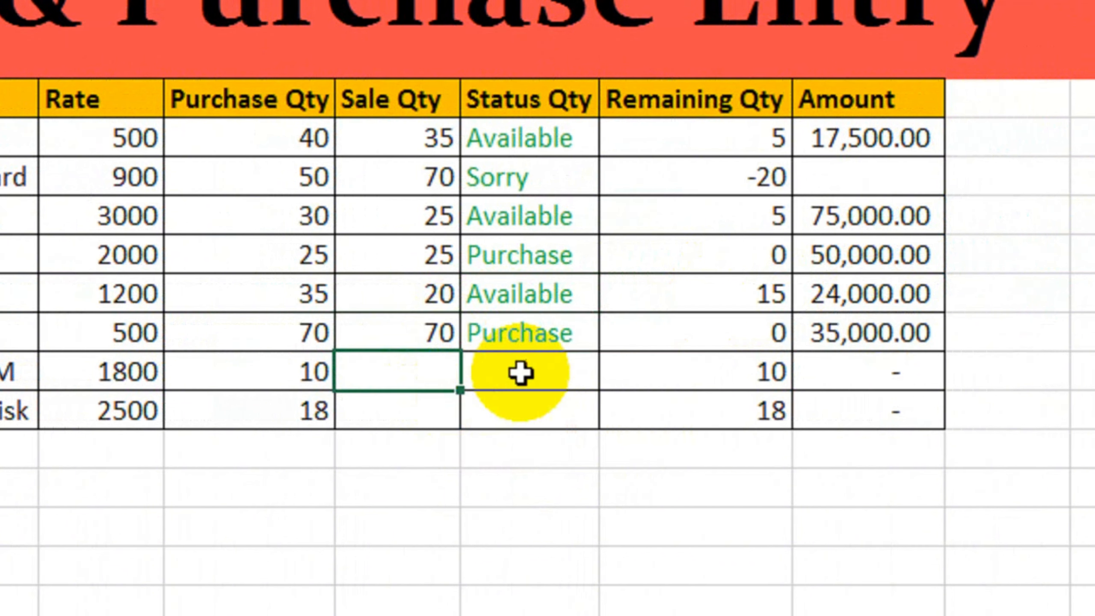
click(536, 331)
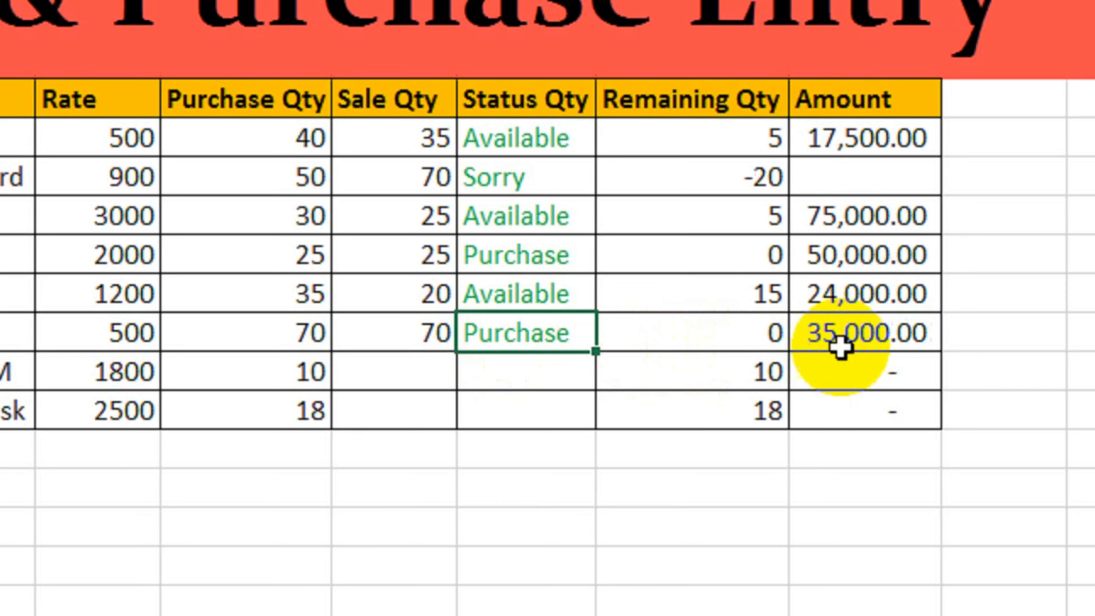
click(427, 379)
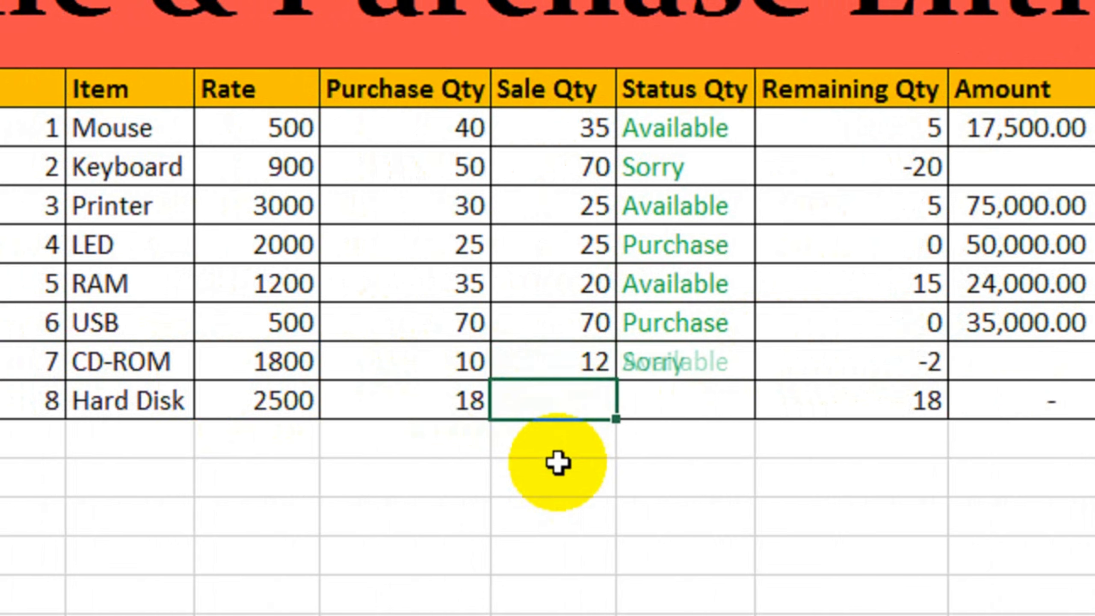
click(641, 372)
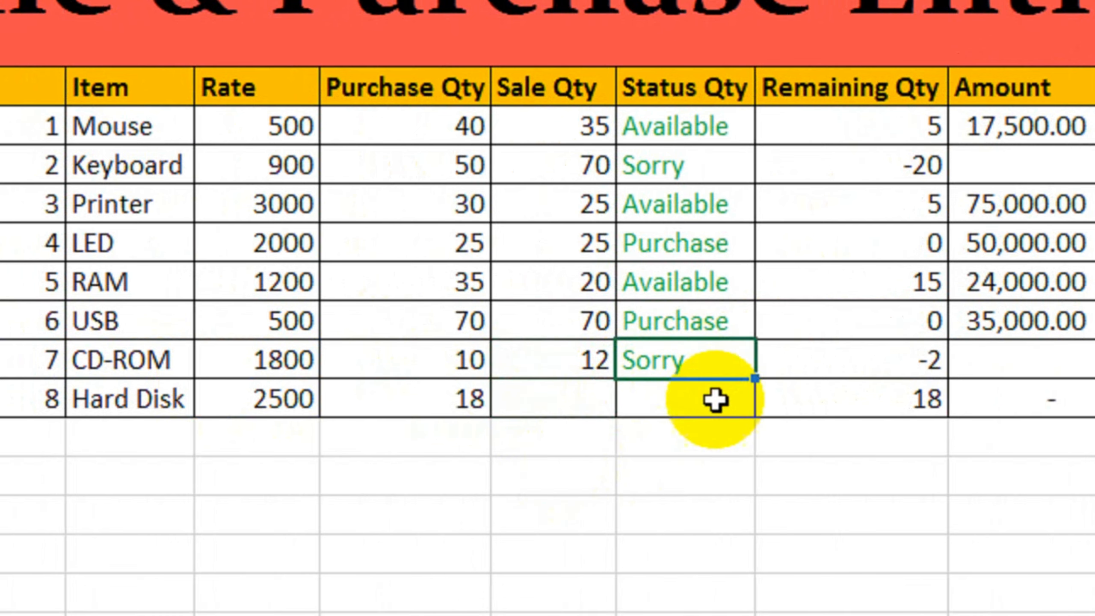